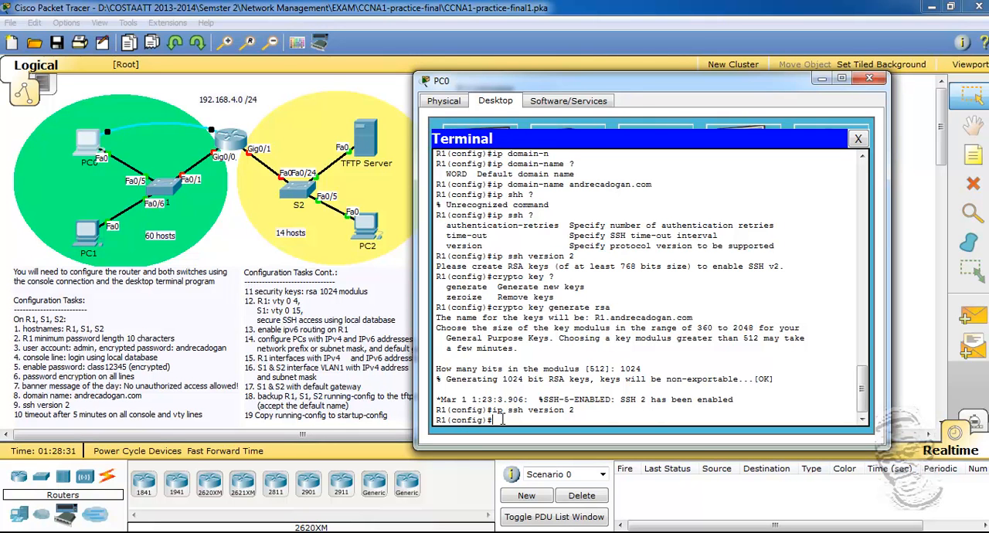
Step: Set the exec timeout on R1's console line 0 to 5 minutes 0 seconds and exit line configuration
type("line console 0")
key("Return")
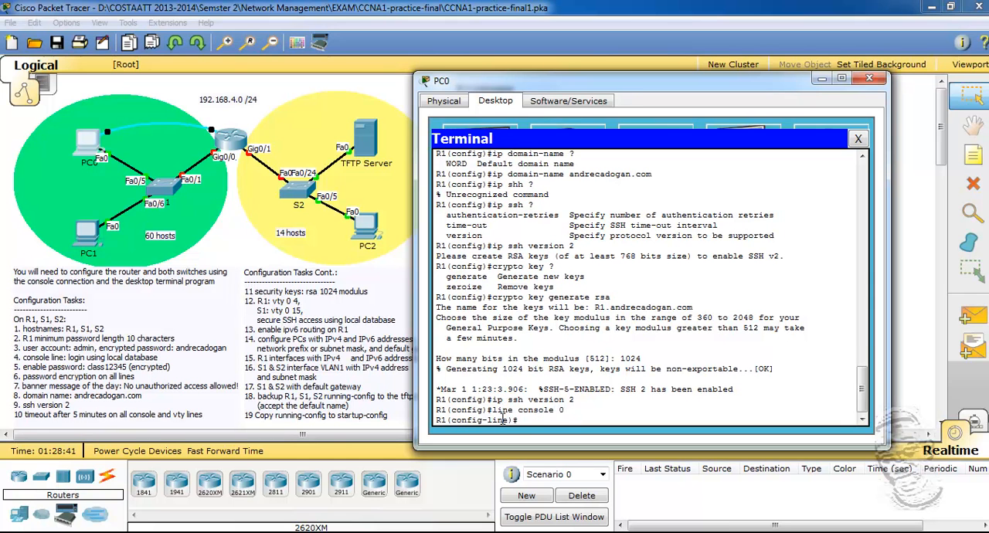
left_click_drag(616, 85, 603, 79)
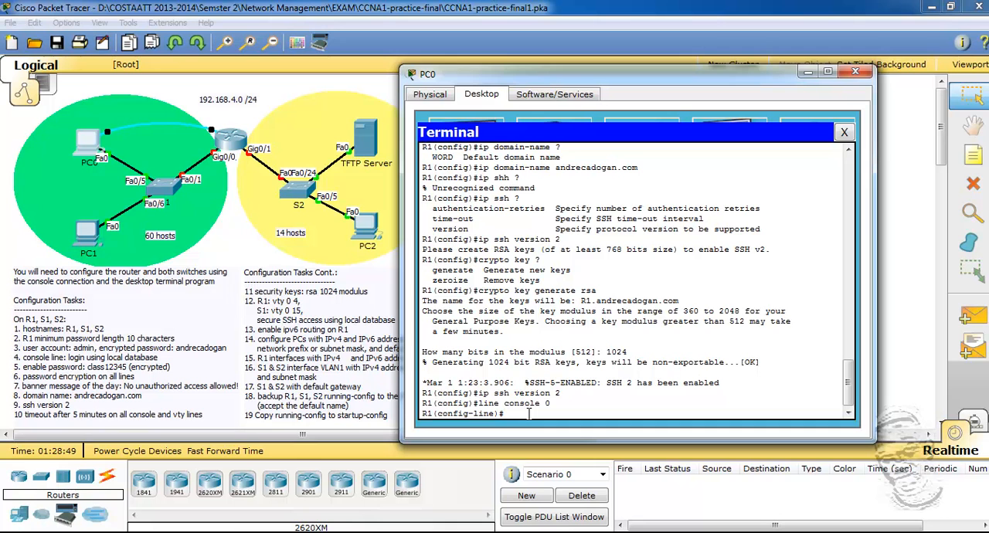
type("exec")
key("Tab")
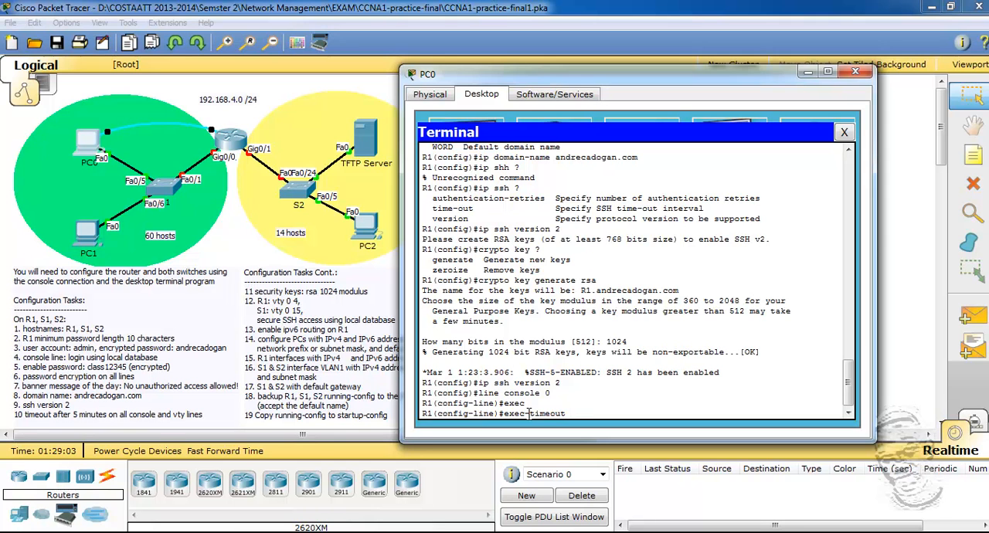
type("?")
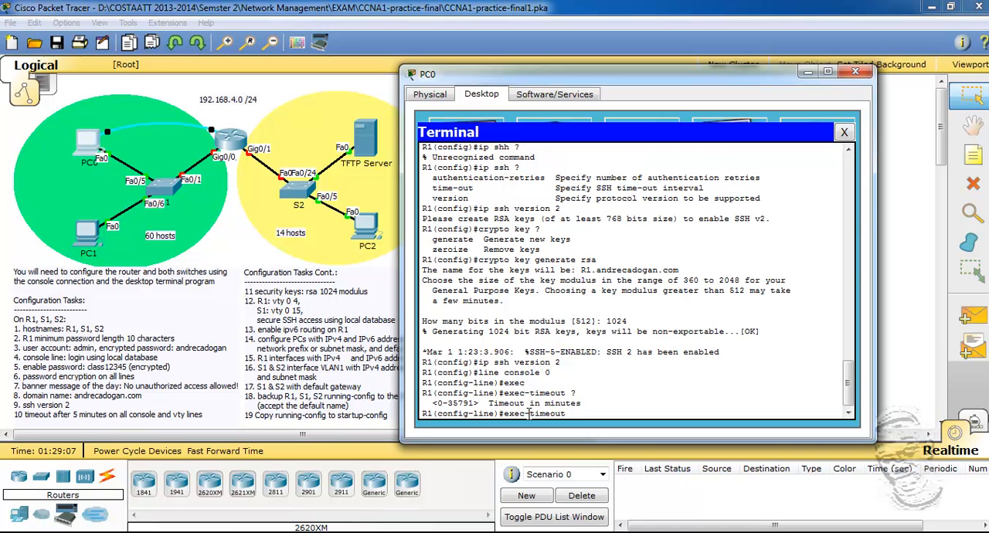
type("5?")
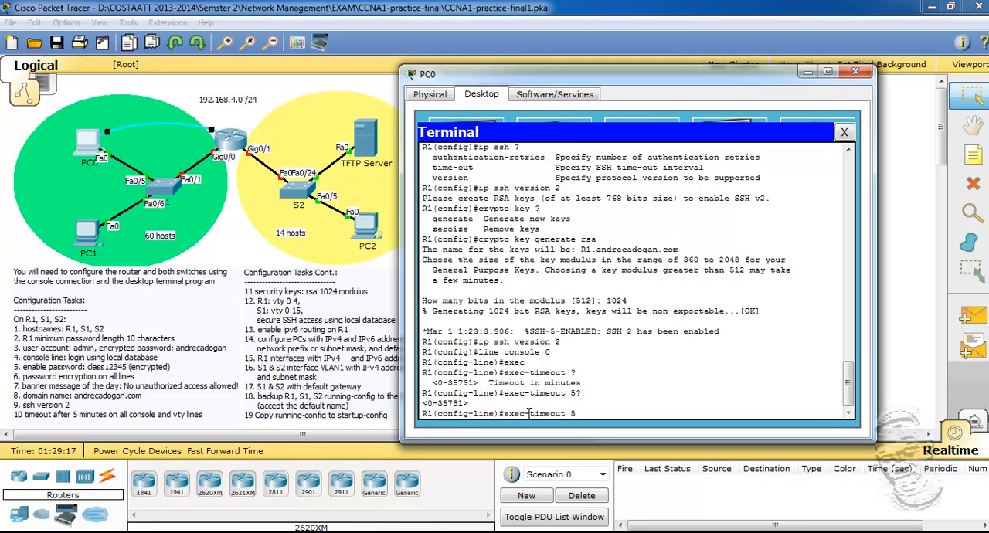
type("?")
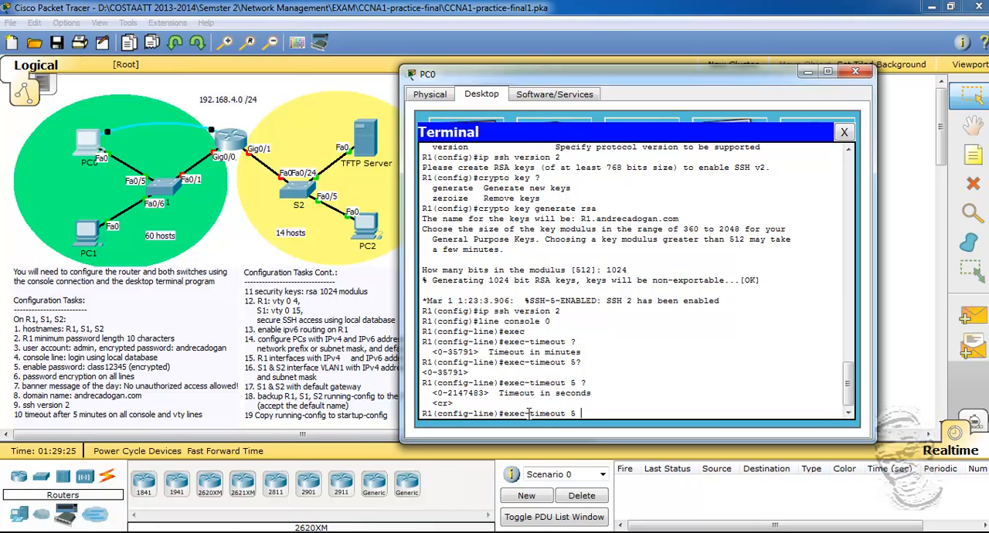
type("0")
key("Return")
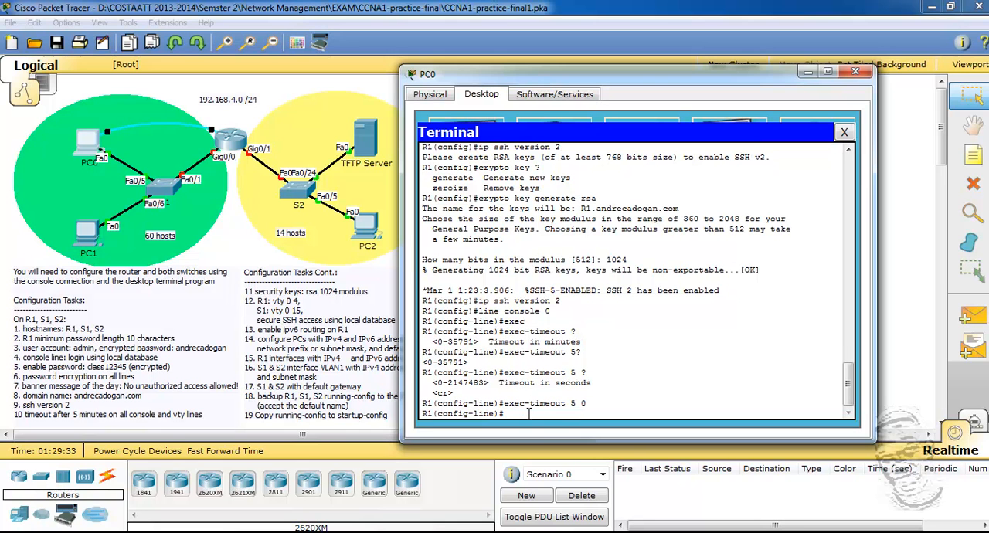
type("exit")
key("Return")
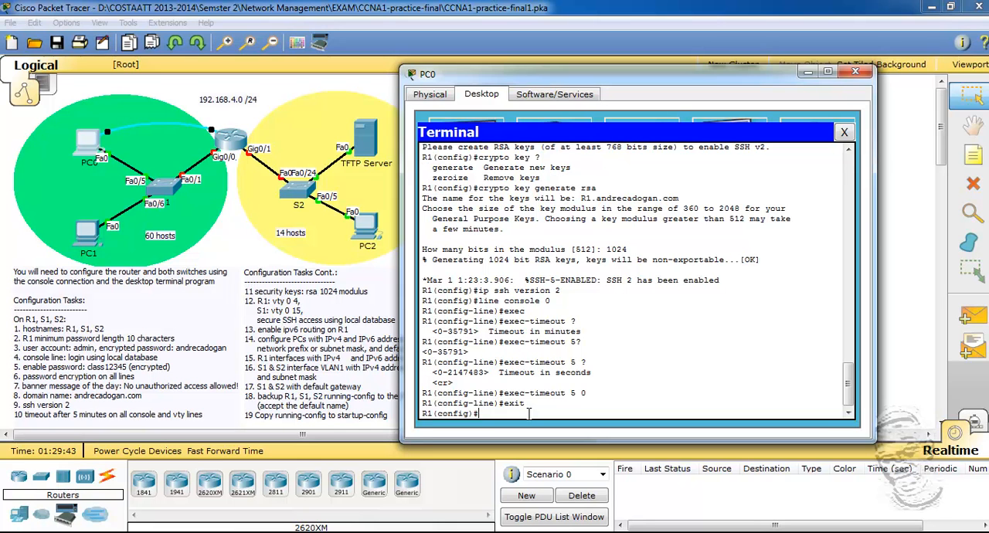
Step: Enable login with the local user database on R1's vty lines 0 4
type("line vty")
type("0 4")
key("Return")
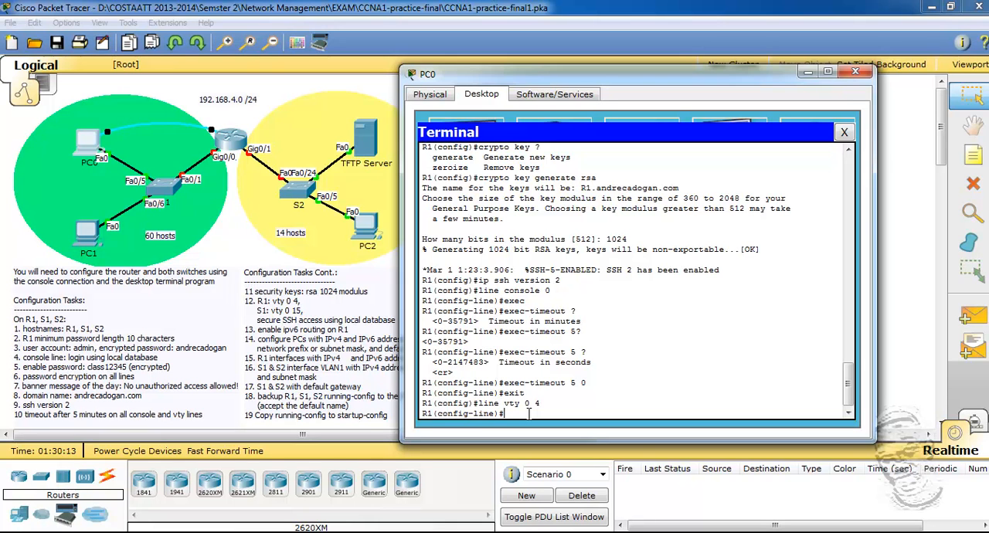
type("login local")
key("Return")
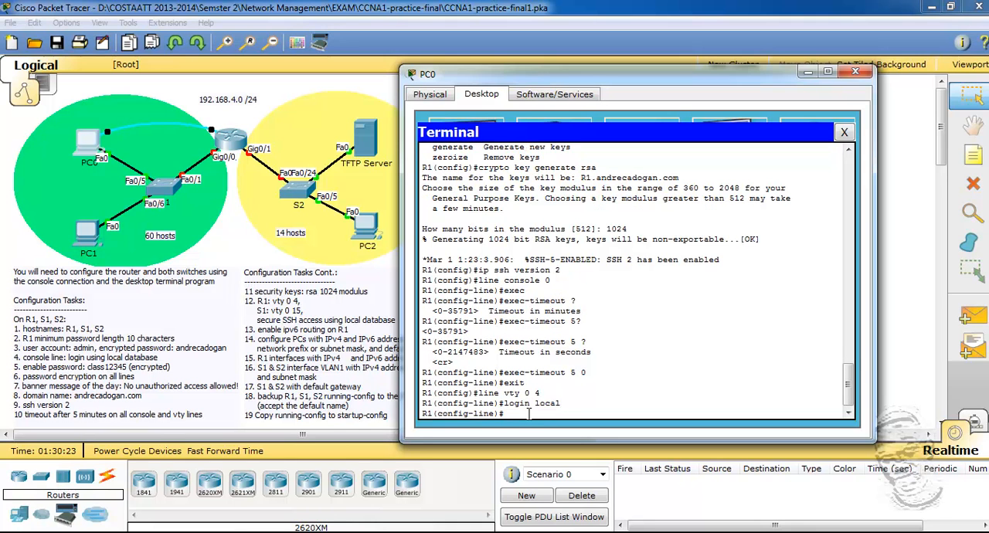
Step: Set the exec timeout on vty lines 0 4 to 5 minutes 0 seconds
type("exec")
key("Tab")
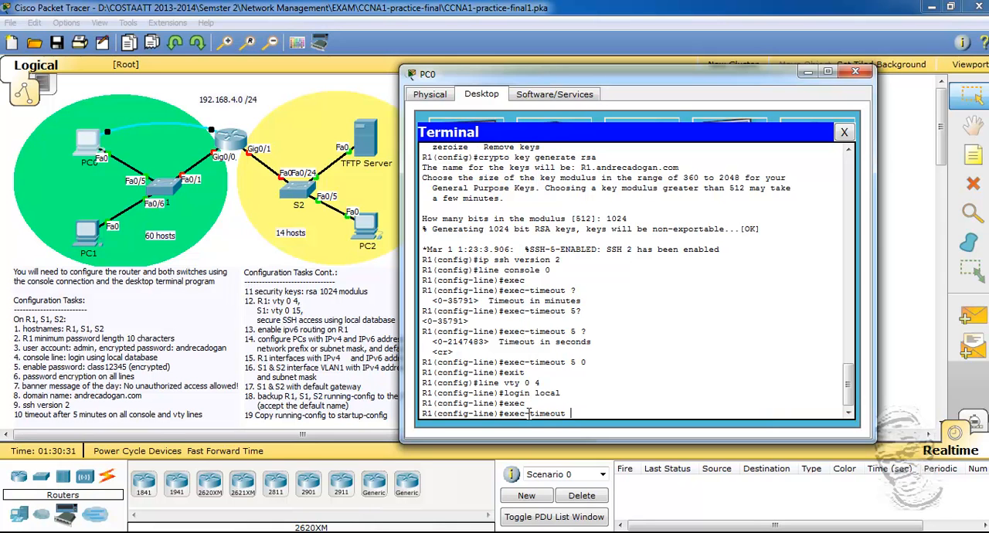
type("5 0")
key("Return")
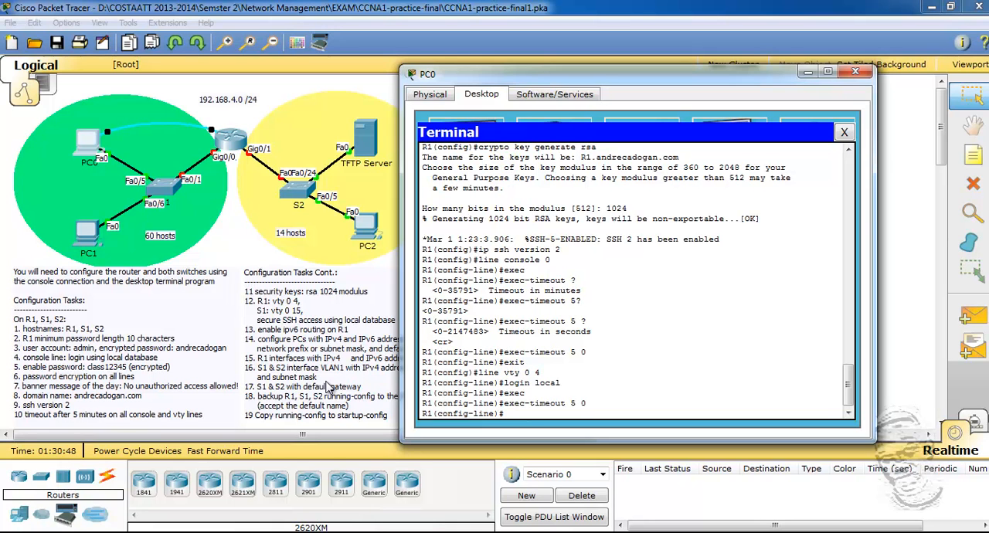
Step: Restrict incoming transport on vty lines 0 4 to SSH and exit line configuration
left_click_drag(614, 77, 639, 77)
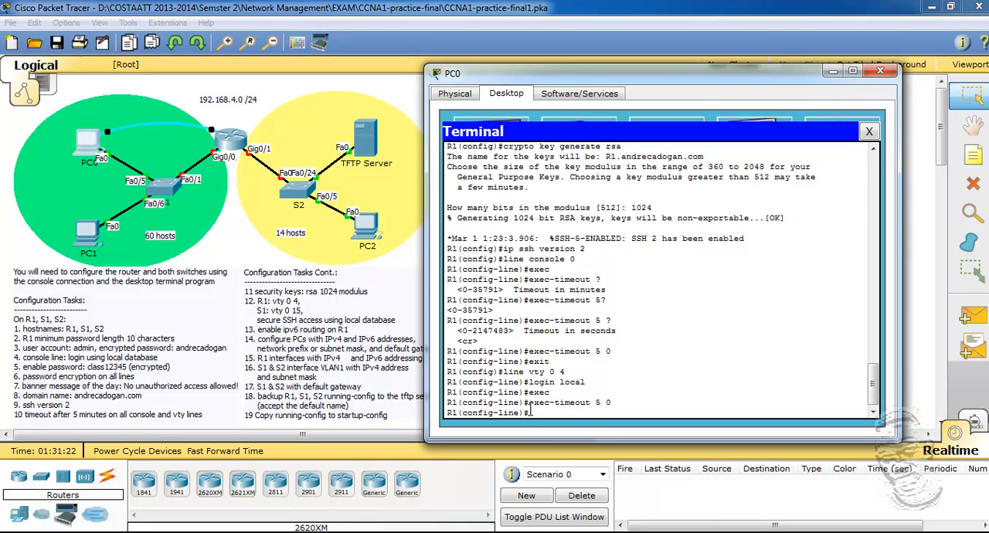
type("transport ?")
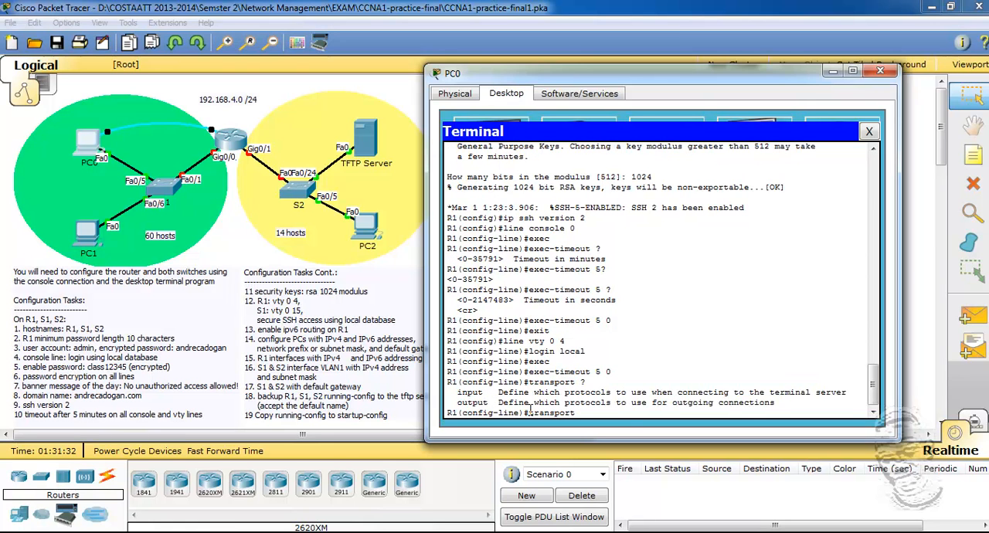
type("input ssh")
key("Return")
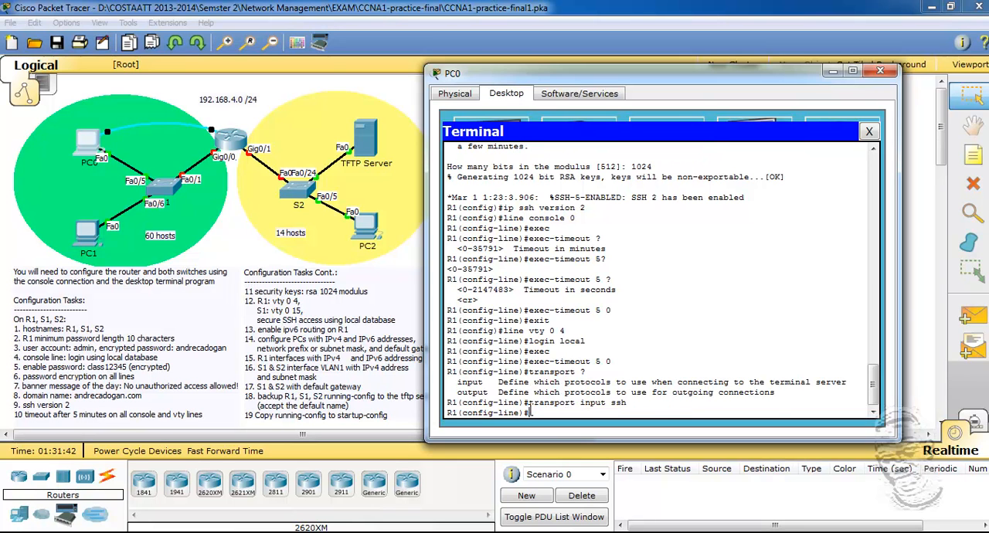
type("exit")
key("Return")
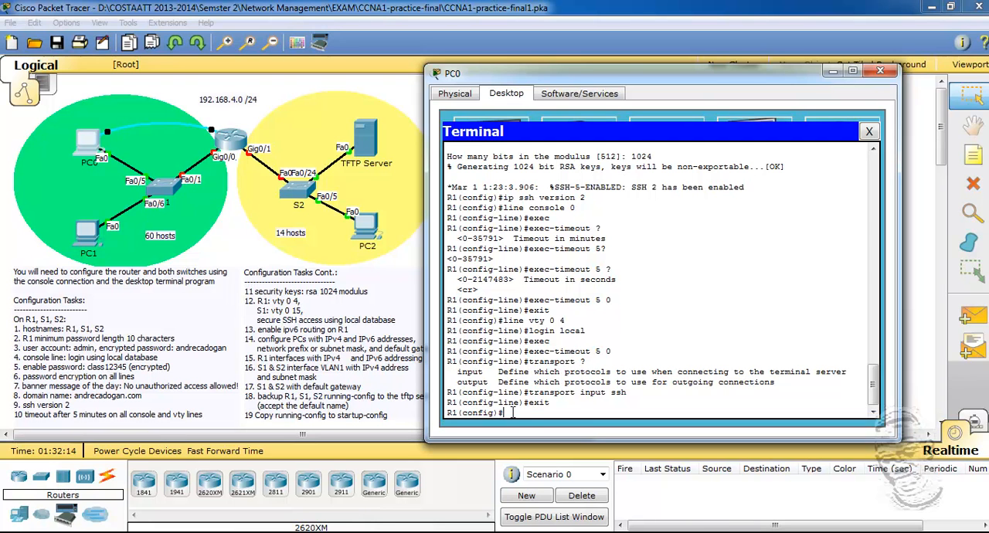
Step: Enable IPv6 routing on R1 with the ipv6 unicast-routing command
type("ipv6 unic")
key("Tab")
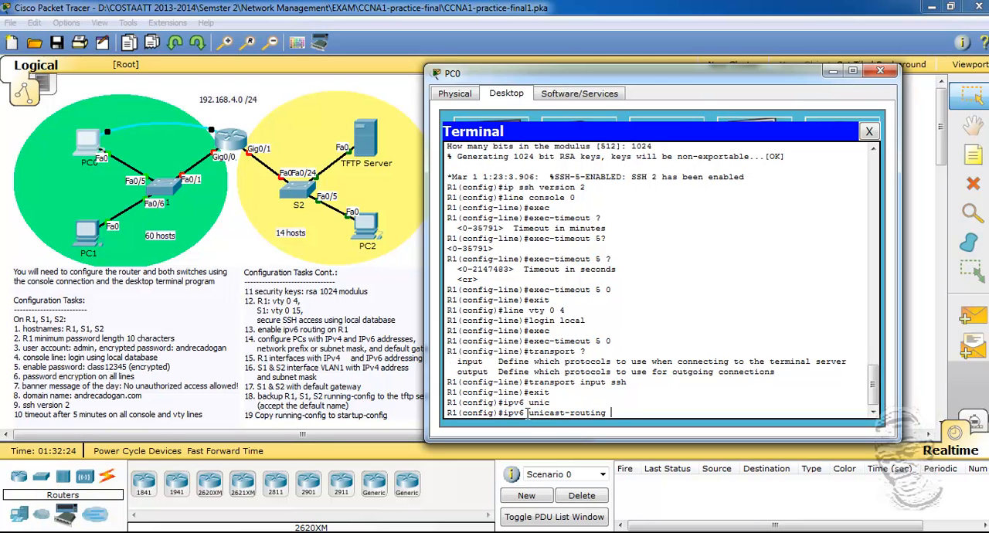
key("Return")
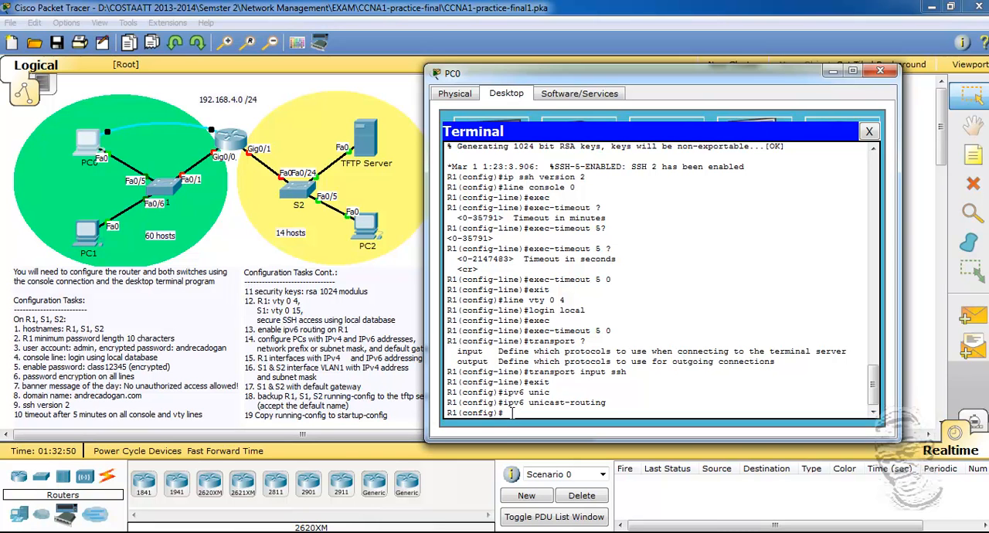
type("i")
type("p address")
type(" 192")
type(".168")
key("BackSpace")
key("BackSpace")
key("BackSpace")
key("BackSpace")
key("BackSpace")
key("BackSpace")
key("BackSpace")
key("BackSpace")
key("BackSpace")
key("BackSpace")
key("BackSpace")
key("BackSpace")
key("BackSpace")
key("BackSpace")
key("BackSpace")
key("BackSpace")
key("BackSpace")
Step: Assign IPv4 address 192.168.4.65 with subnet mask 255.255.255.192 to R1's interface g0/0
type("int g0/0")
key("Return")
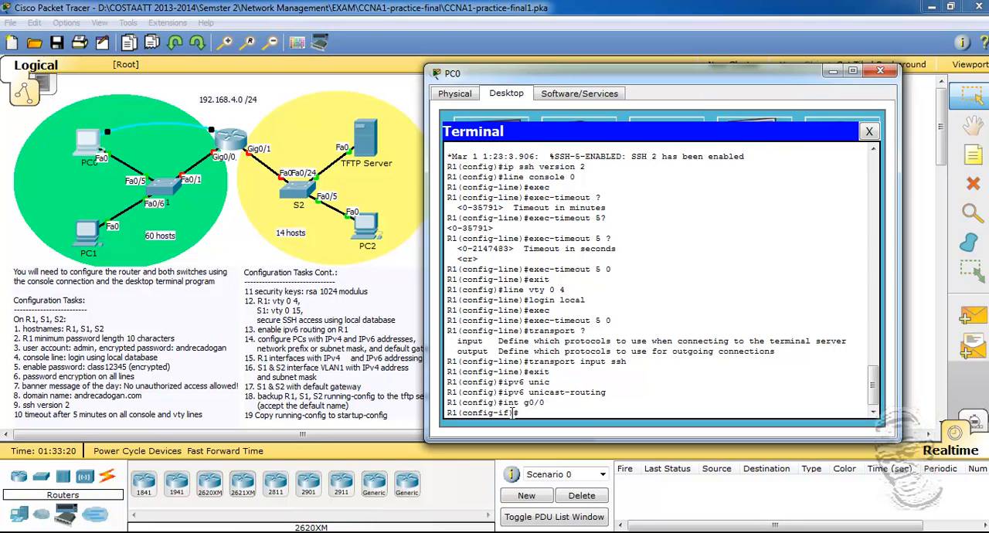
type("ip address 192.168.4.65 255")
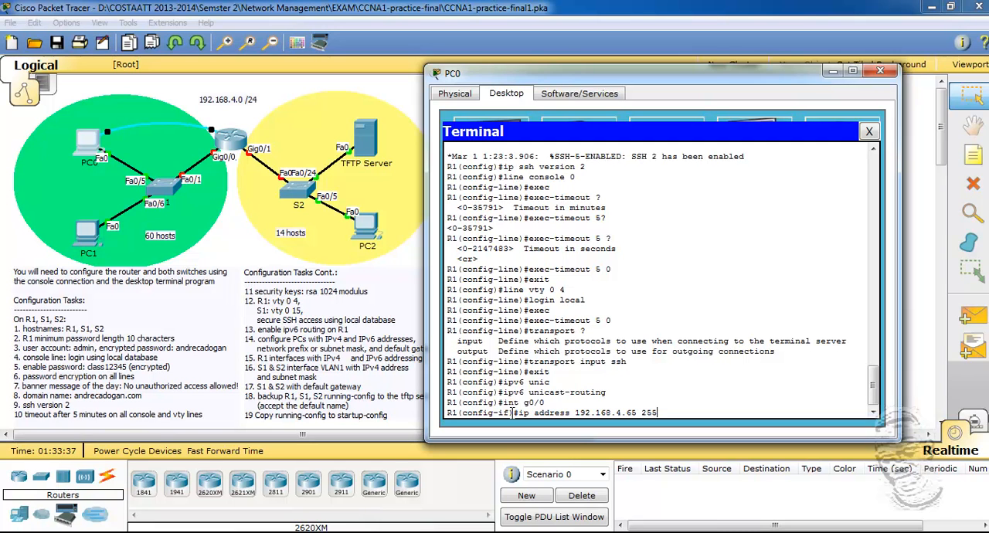
type(".255.255.192")
key("Return")
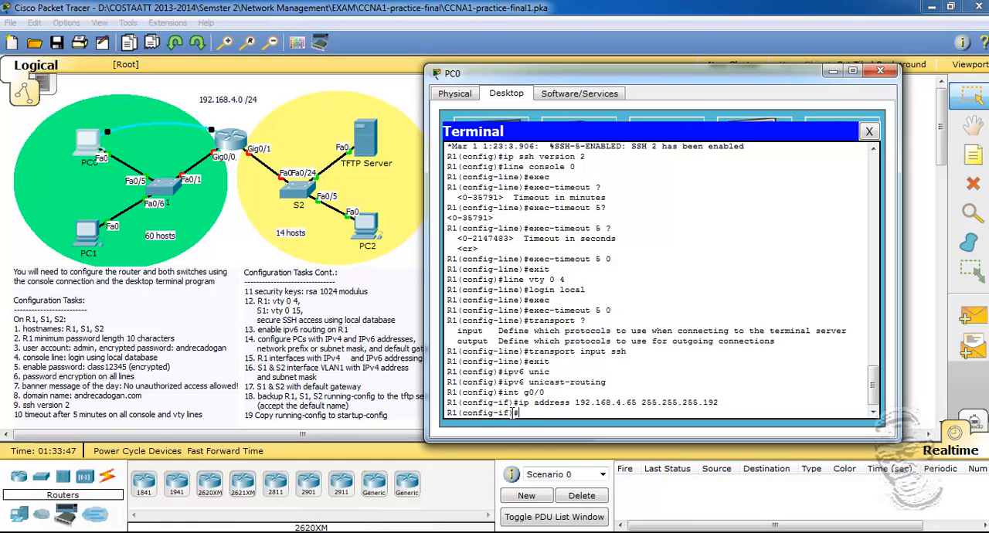
Step: Bring up interface g0/0 with no shut and return to the interface configuration prompt
type("no shut")
key("Return")
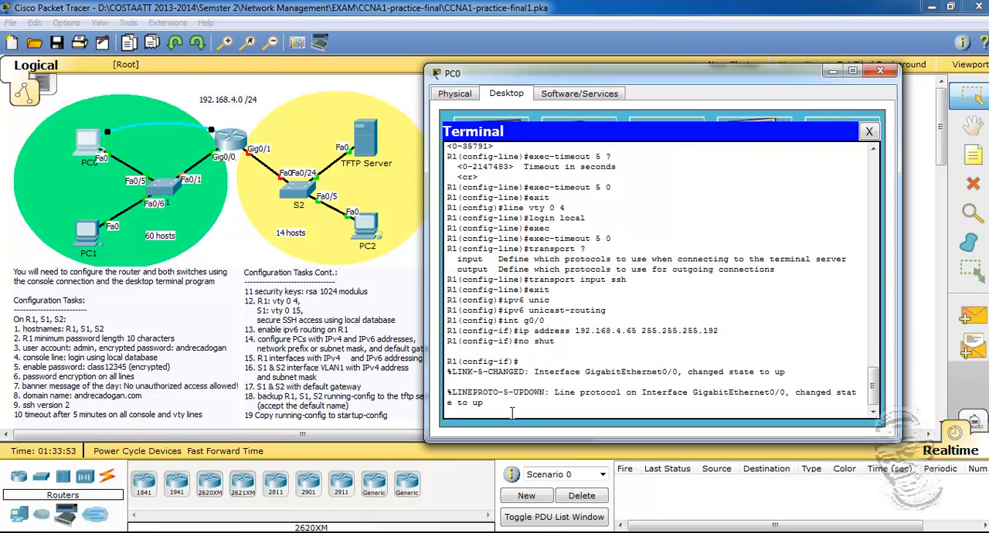
key("Return")
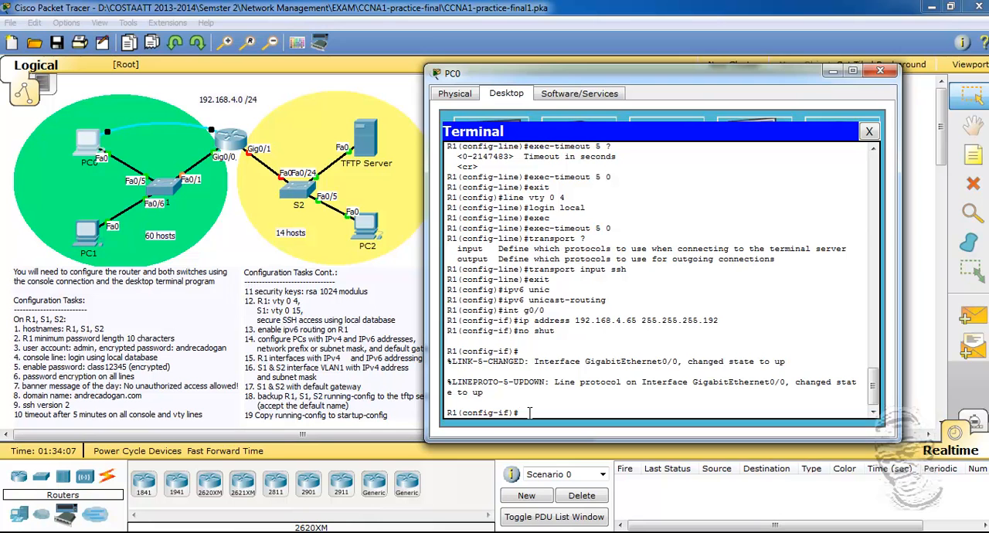
Step: Assign IPv6 address 2001:DB8:CCCC:1::1/64 to interface g0/0, moving the terminal window to consult the addressing notes
type("ip")
type("v6 address 2001:")
left_click_drag(640, 75, 552, 107)
type("DB")
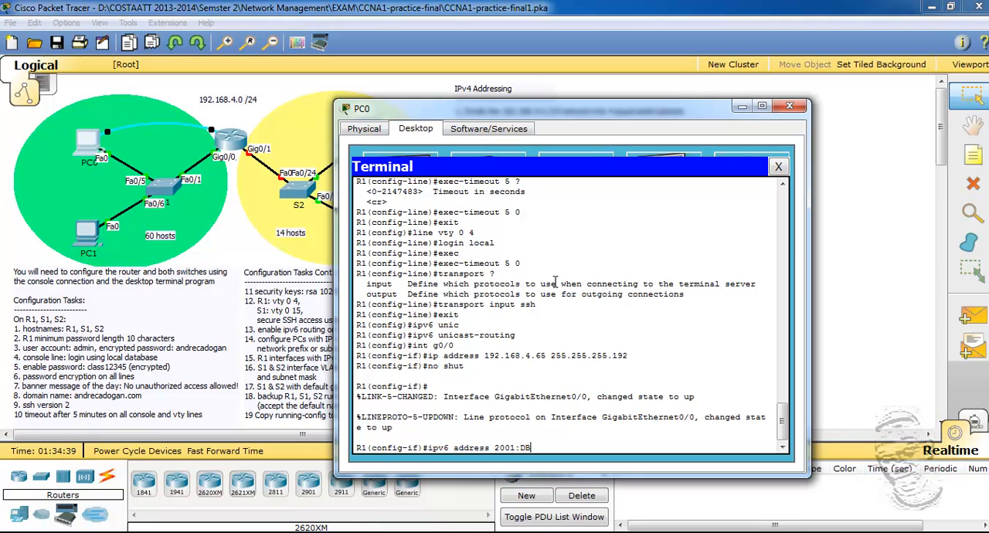
left_click_drag(631, 109, 559, 88)
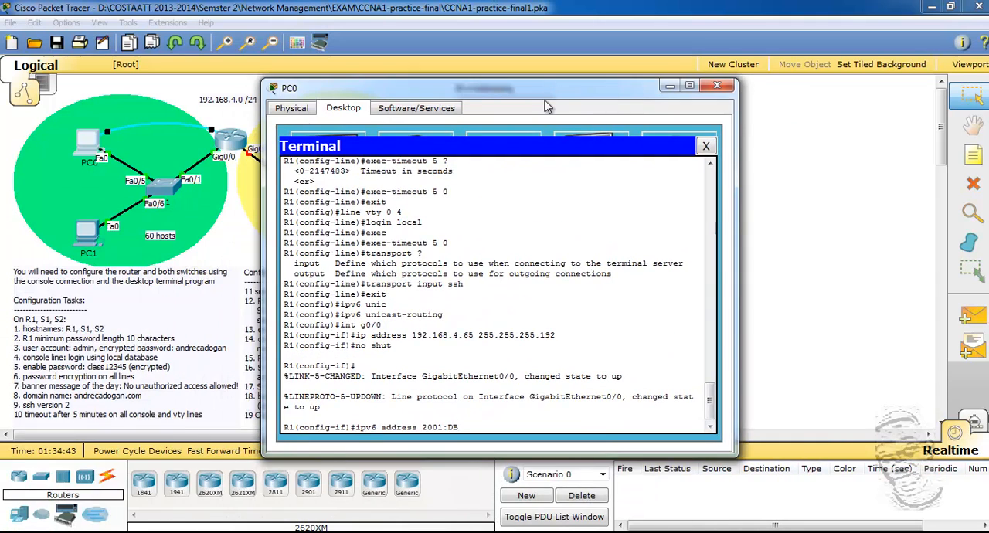
type("8")
type("8")
key("BackSpace")
key("BackSpace")
type("B8")
type(":CCCC:1::1/64")
left_click_drag(506, 96, 248, 51)
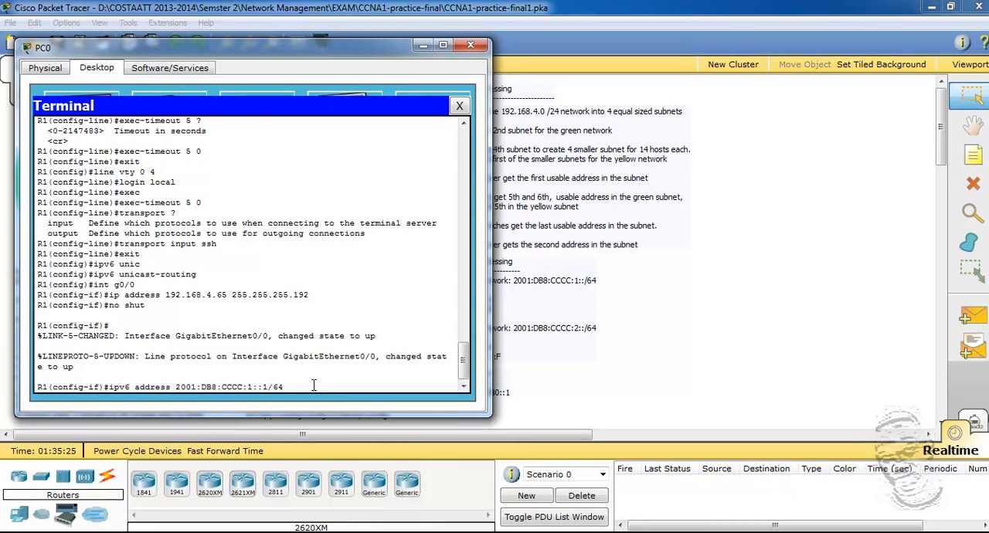
key("Return")
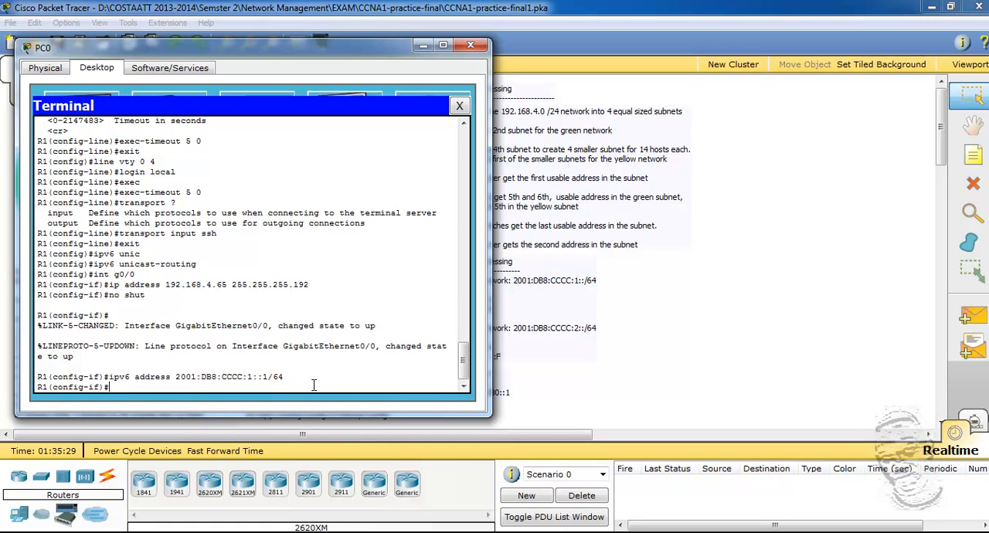
Step: Set FE80::1 as the IPv6 link-local address of interface g0/0
type("ipv6")
type("ADDR")
key("BackSpace")
key("BackSpace")
key("BackSpace")
key("BackSpace")
type("address")
left_click_drag(287, 57, 251, 55)
type("F")
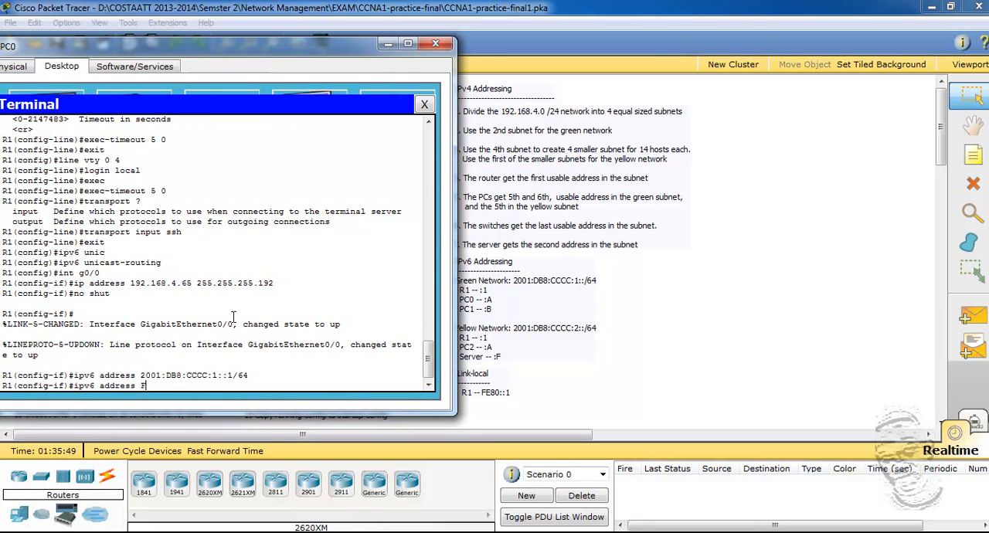
type("E80::1 link-local")
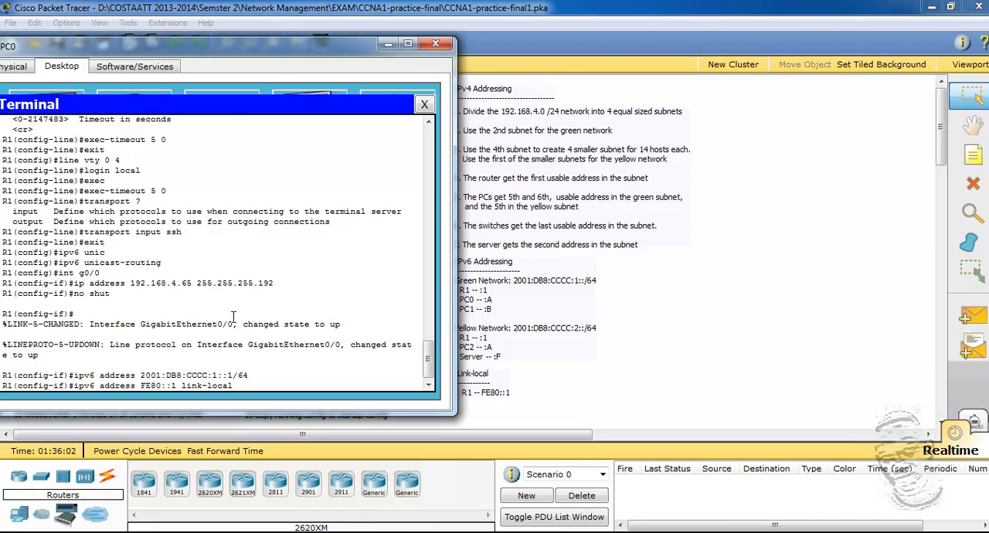
left_click_drag(228, 48, 274, 43)
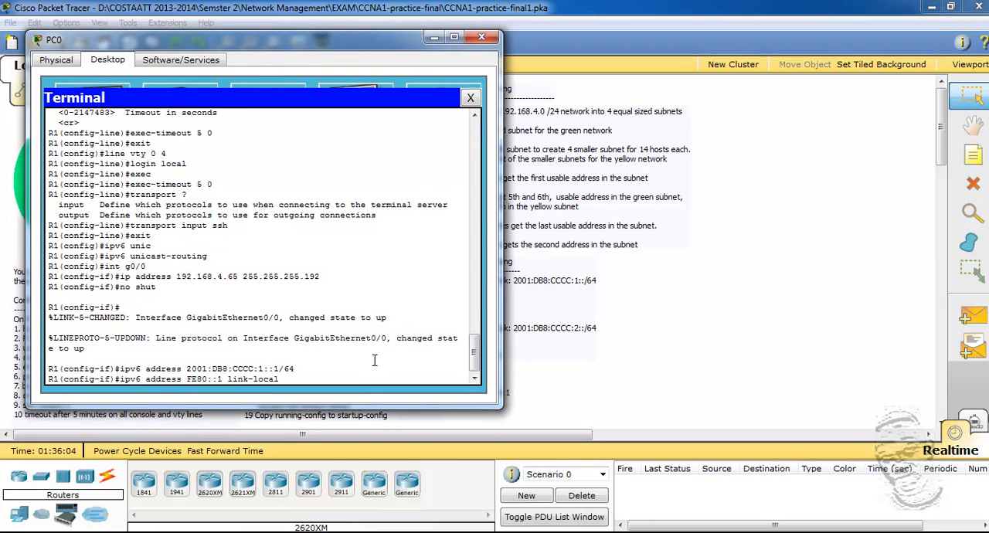
key("Return")
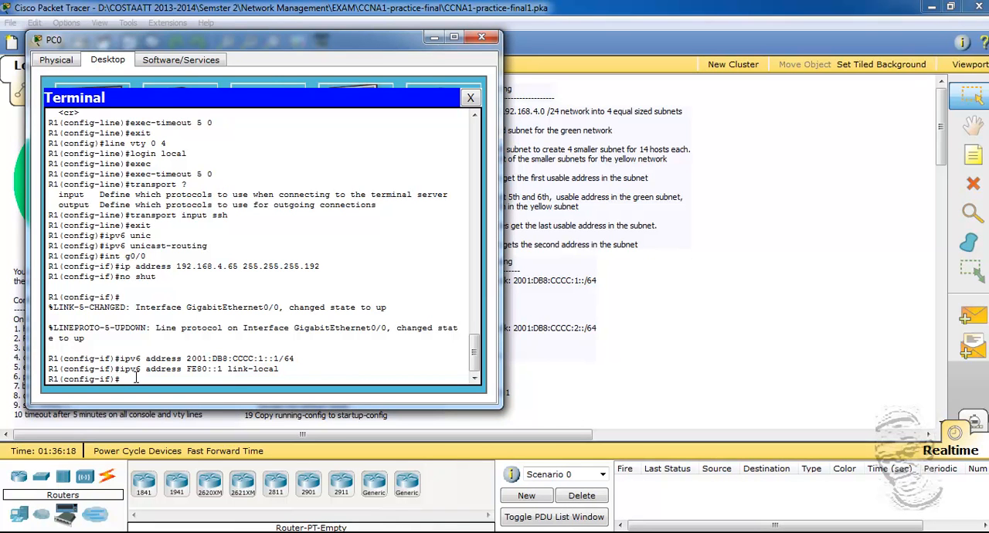
Step: Assign IPv4 address 192.168.4.193 with subnet mask 255.255.255.240 to R1's interface g0/1
type("int g0/1")
left_click_drag(310, 42, 590, 46)
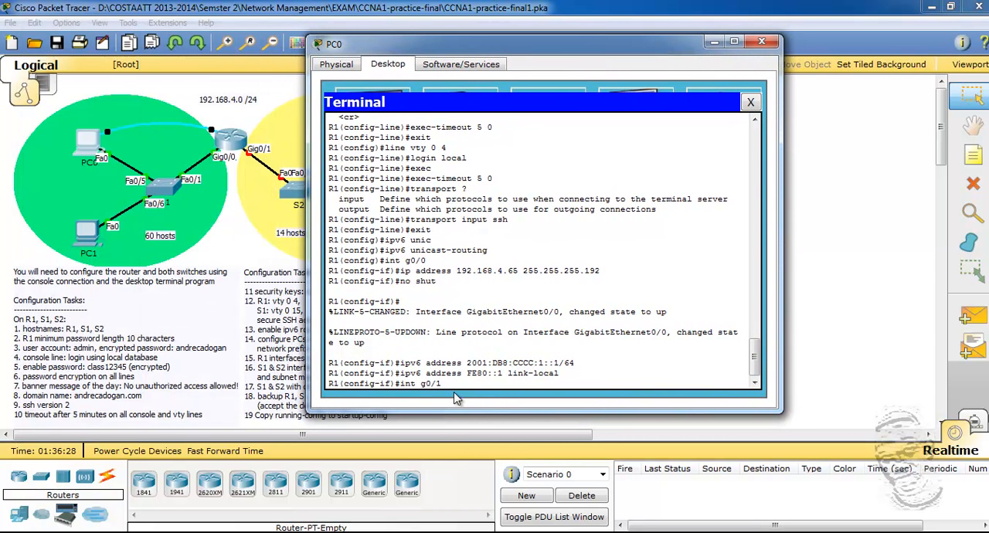
key("Return")
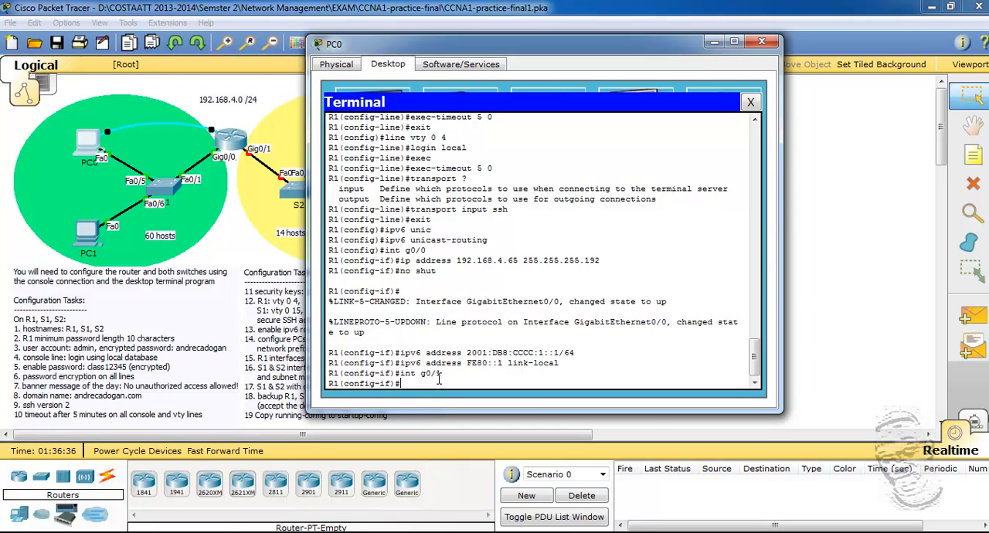
type("ip address 192.168.4.193 255.255.255.240")
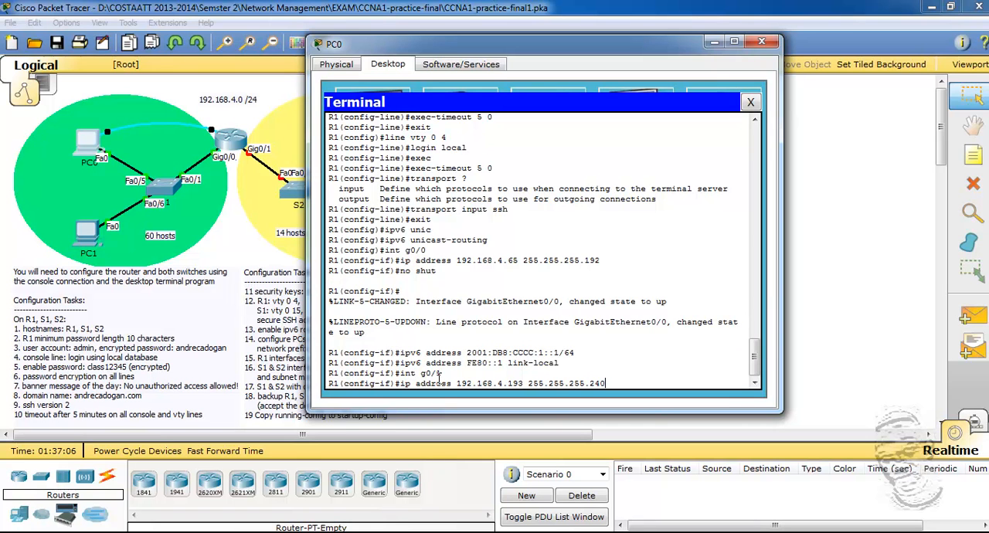
key("Return")
Step: Bring up interface g0/1 with no shut and return to the interface configuration prompt
type("no shut")
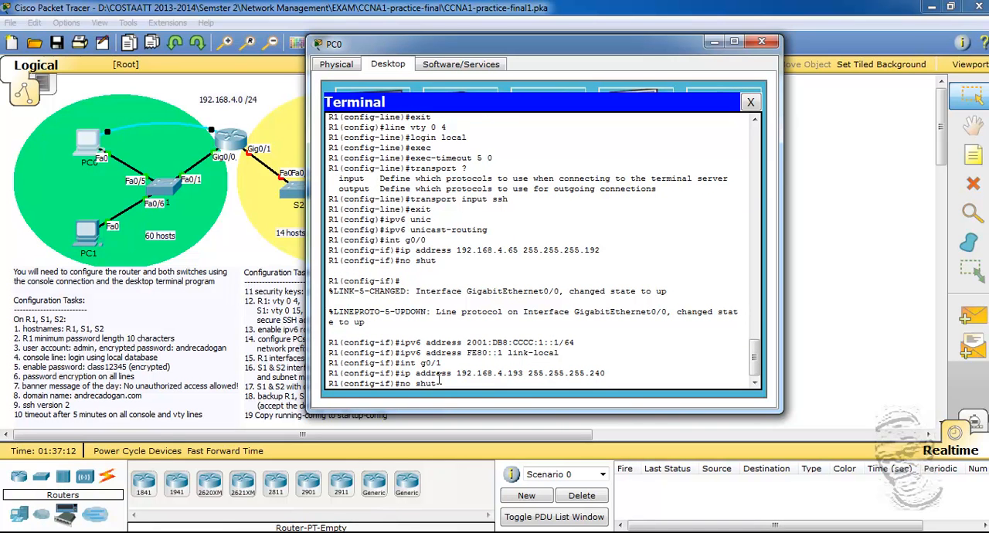
key("Return")
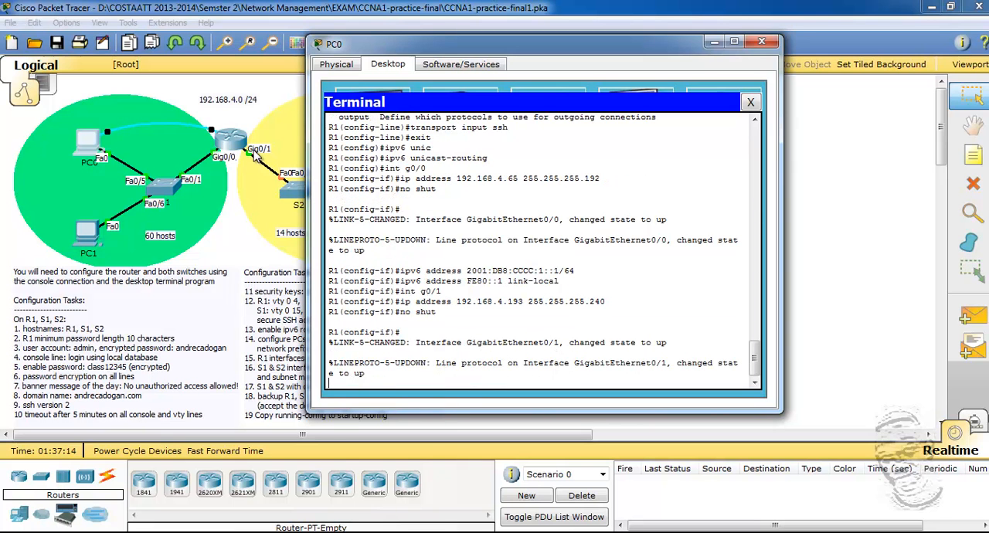
key("Return")
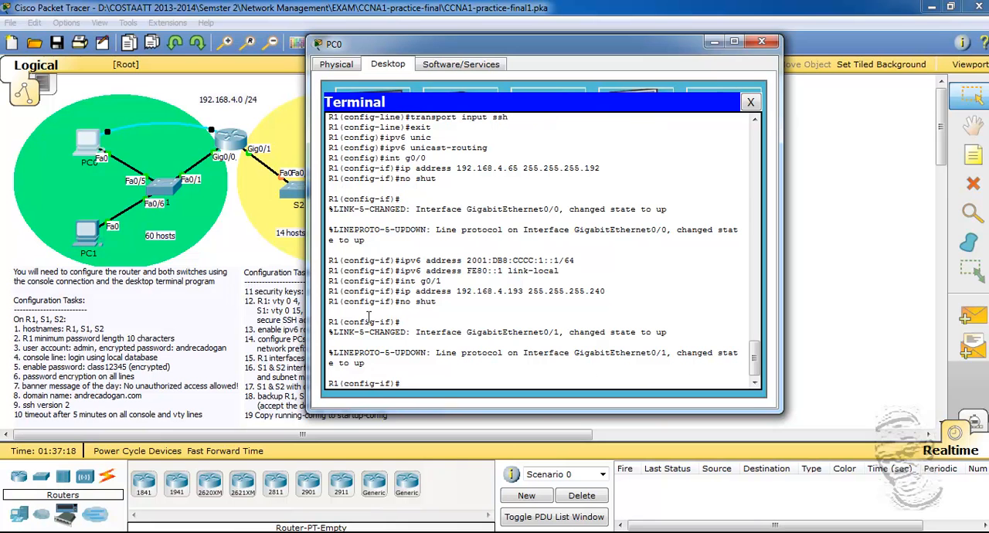
Step: Assign IPv6 address 2001:DB8:CCCC:2::1/64 to interface g0/1, moving the terminal window to consult the addressing notes
triple_click(417, 382)
left_click(418, 382)
type("ipv6 address 2001:")
left_click_drag(538, 52, 213, 60)
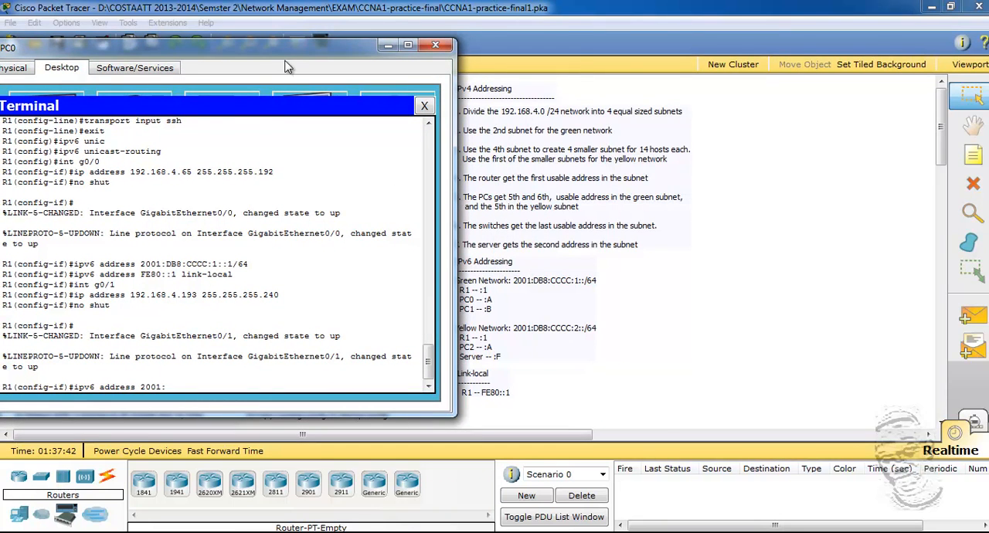
left_click_drag(281, 46, 495, 42)
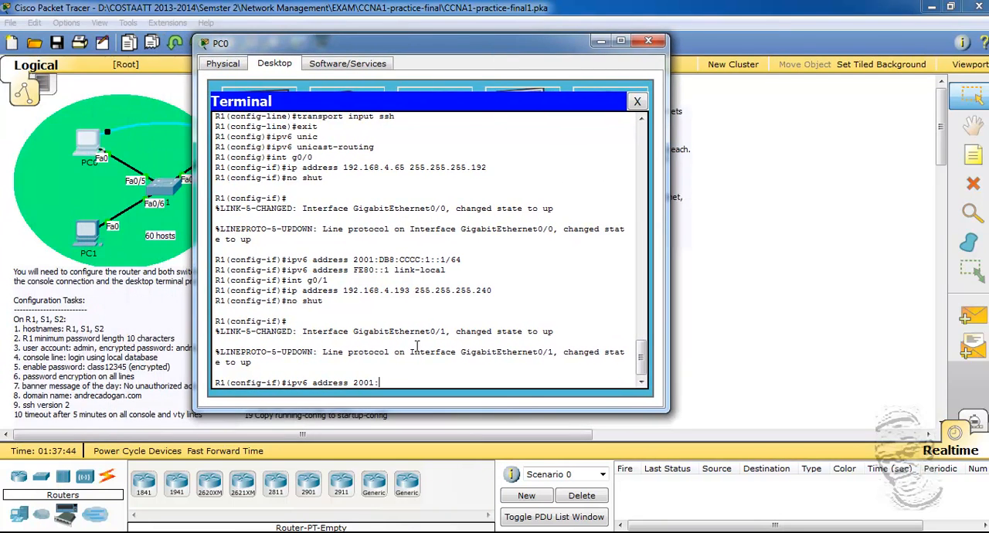
type("DB:CCCC:2::1/648")
key("BackSpace")
key("BackSpace")
key("BackSpace")
key("BackSpace")
key("BackSpace")
key("BackSpace")
key("BackSpace")
key("BackSpace")
key("BackSpace")
key("BackSpace")
key("BackSpace")
key("BackSpace")
key("BackSpace")
key("BackSpace")
key("BackSpace")
type("B8:ccc")
key("BackSpace")
key("BackSpace")
key("BackSpace")
type("CCCC:2::1/")
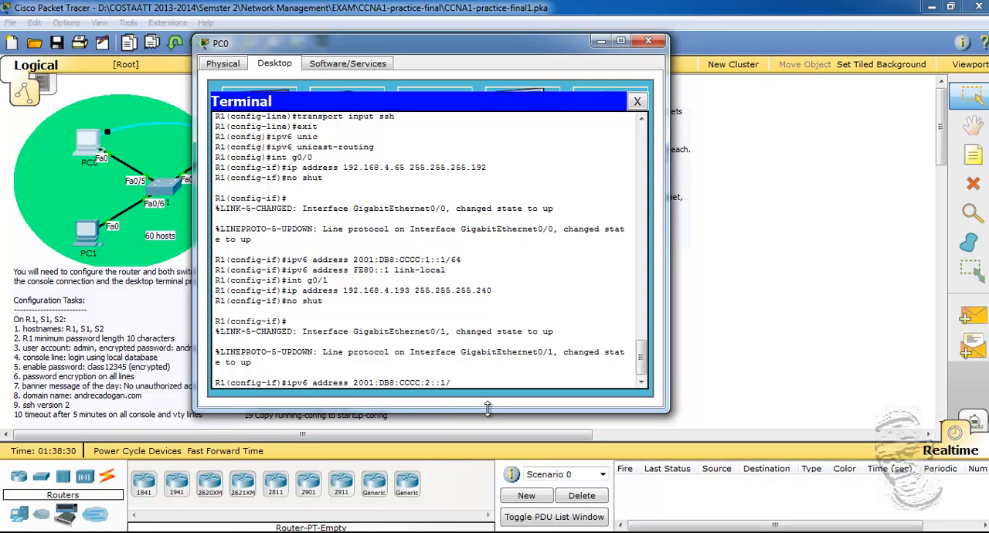
type("64")
left_click_drag(492, 47, 435, 47)
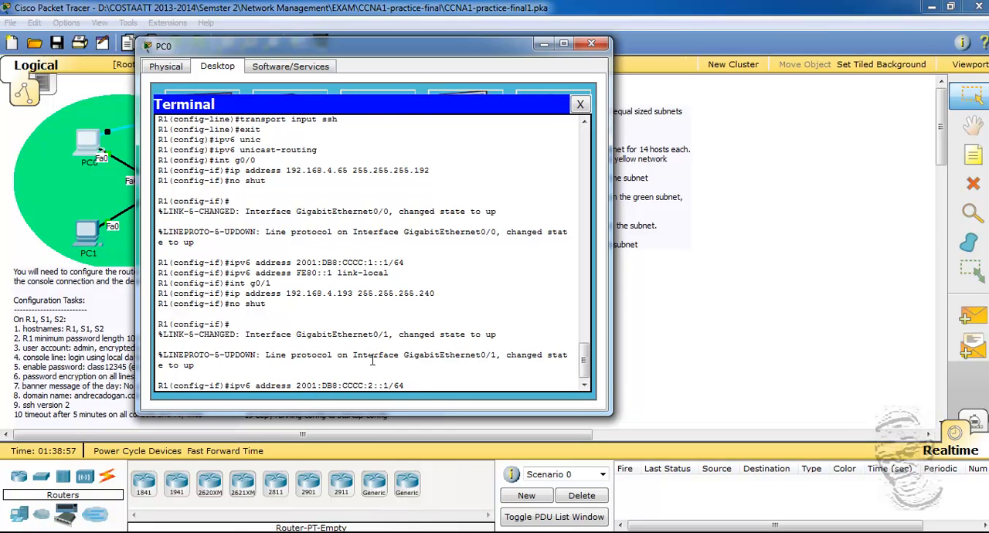
key("Return")
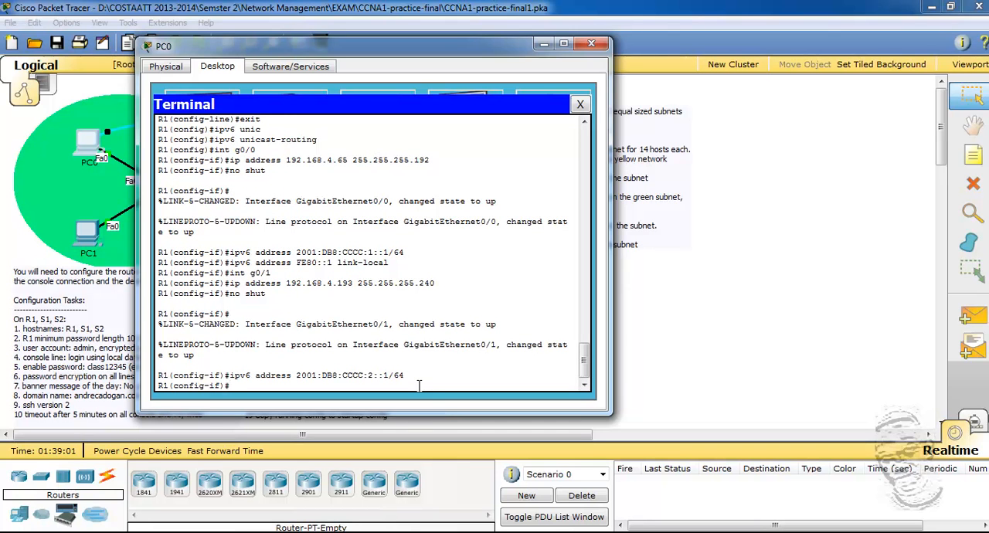
Step: Set FE80::1 as the IPv6 link-local address of interface g0/1, reusing the earlier command
type("int g0/1")
key("Up")
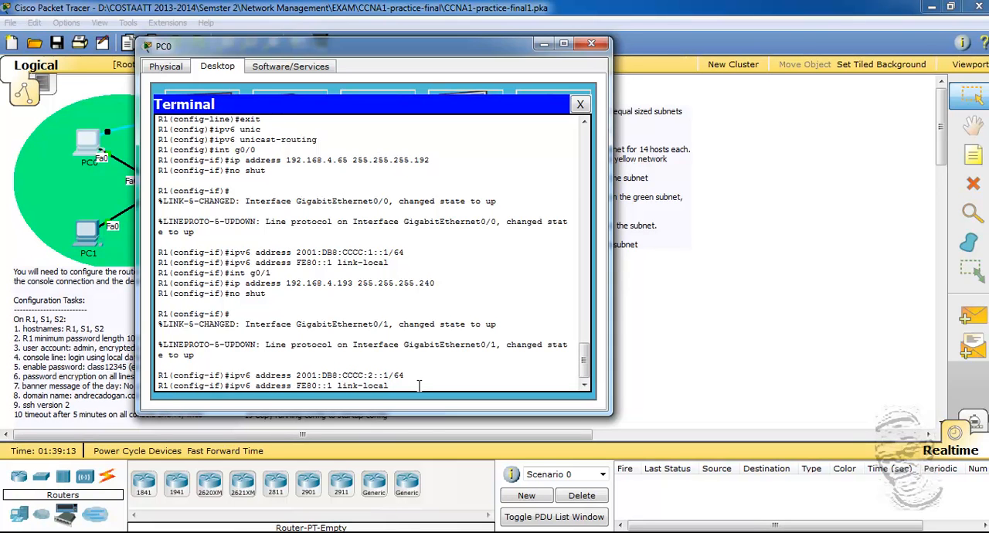
key("Return")
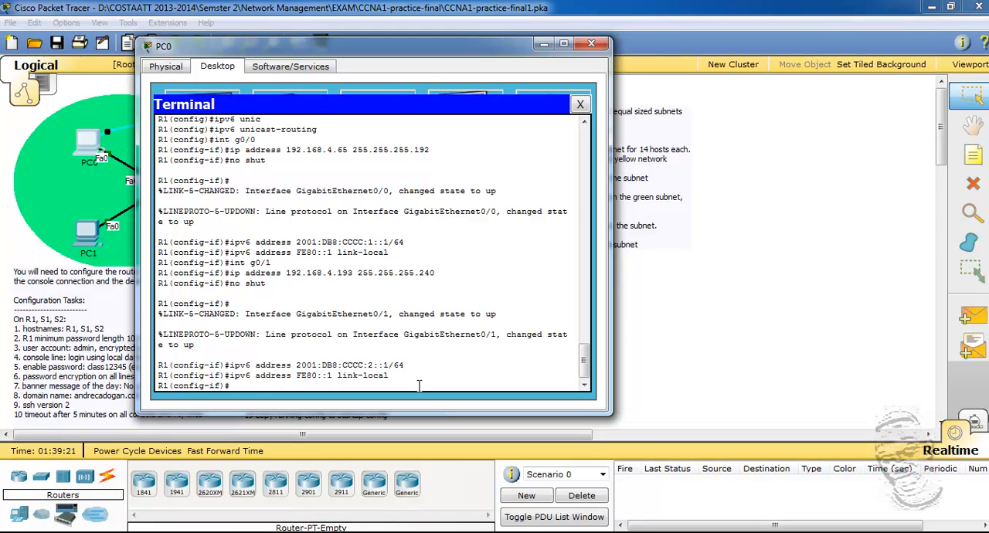
Step: Exit interface and global configuration modes to return to R1's privileged EXEC prompt
type("exit")
key("Return")
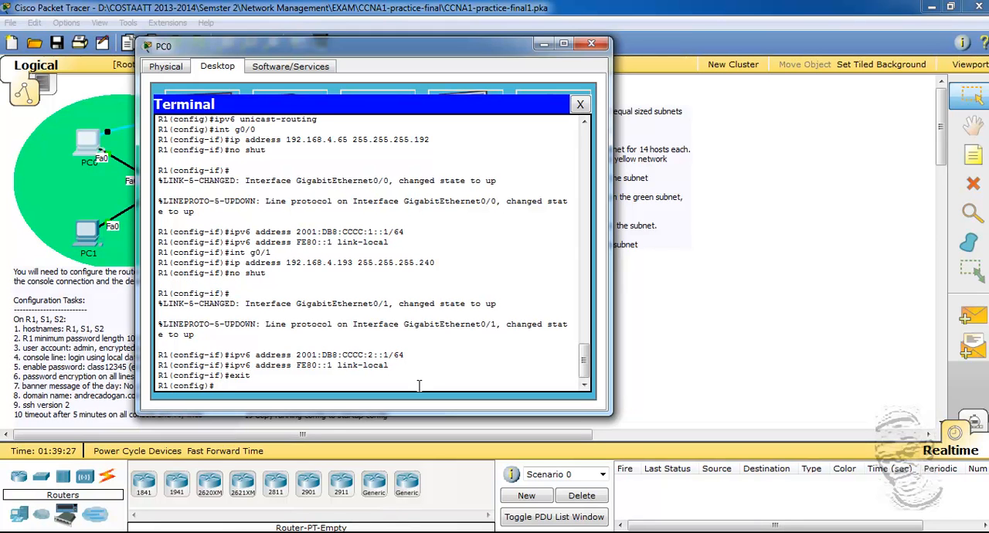
type("exit")
key("Return")
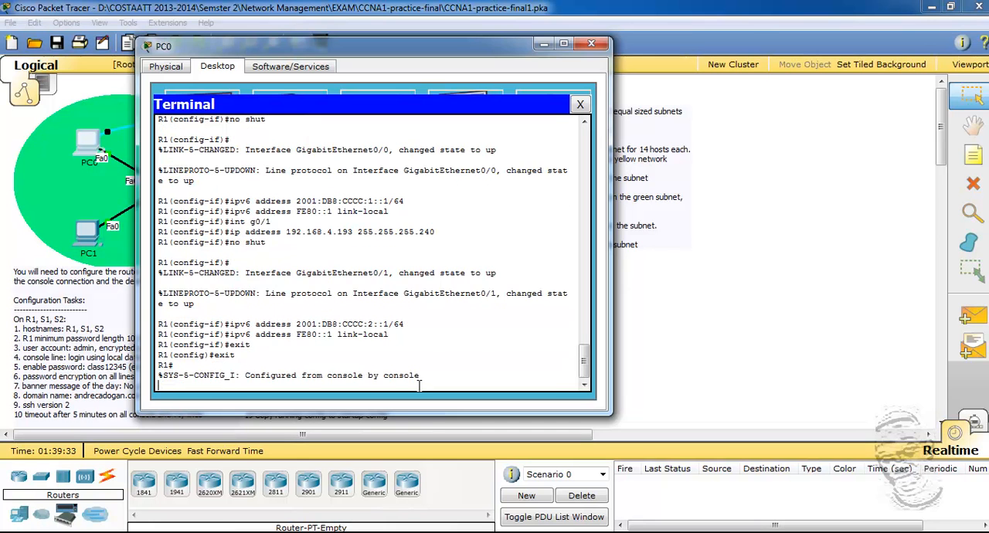
key("Return")
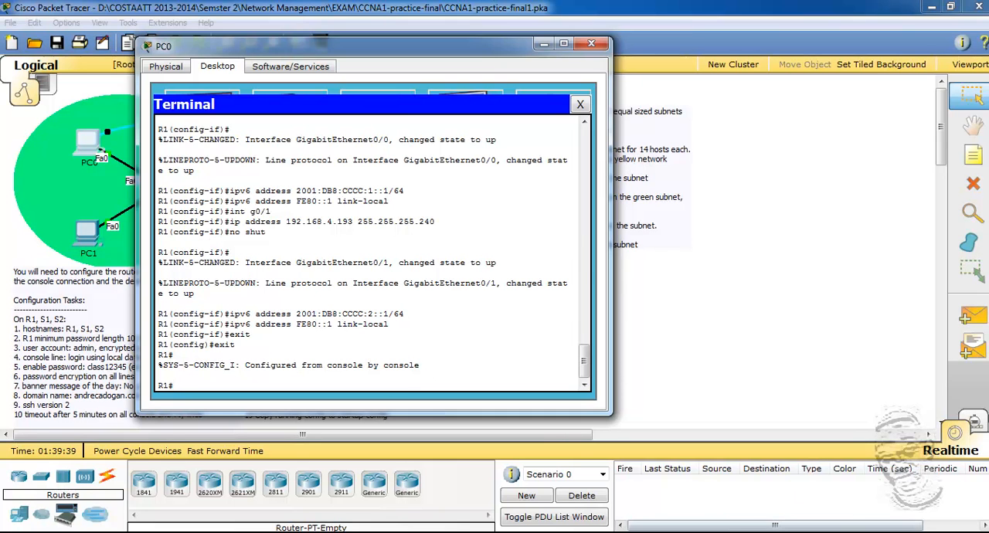
Step: Save R1's running configuration with copy run start, accepting startup-config as the destination filename
type("copy")
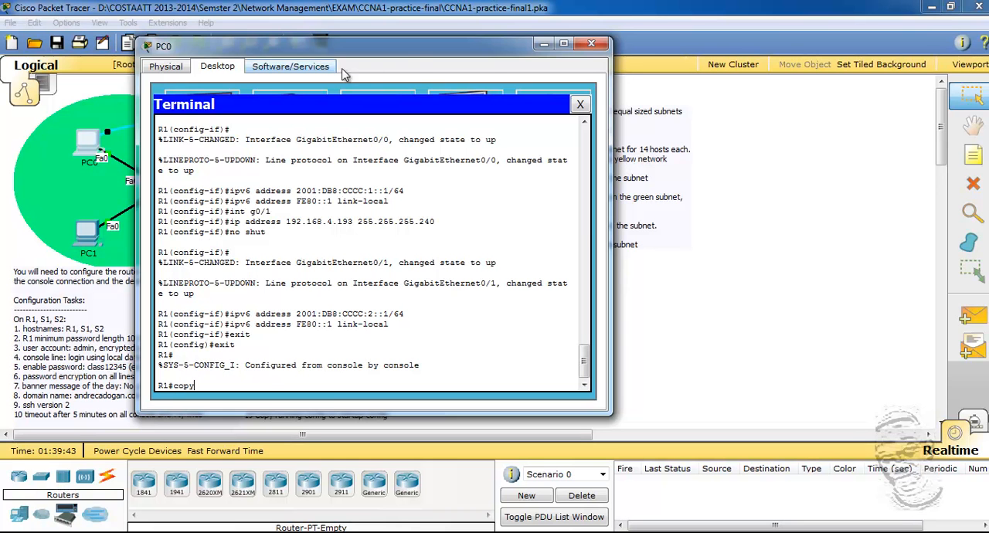
left_click_drag(403, 47, 611, 65)
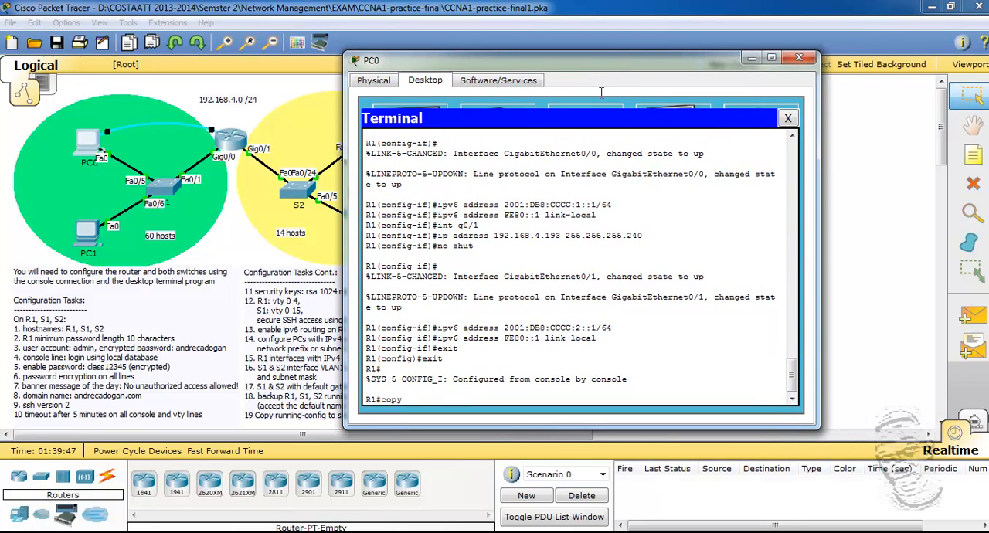
type("run start")
key("Return")
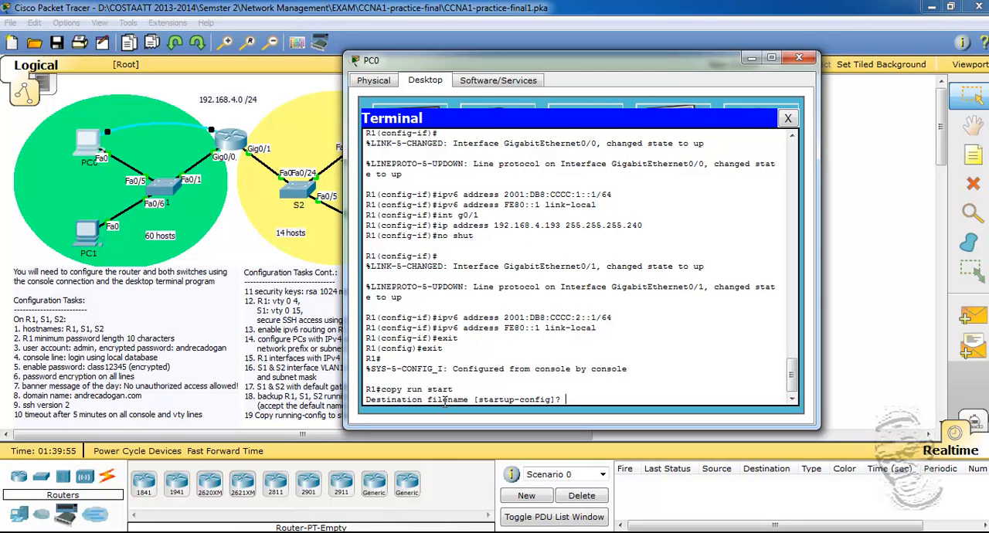
key("Return")
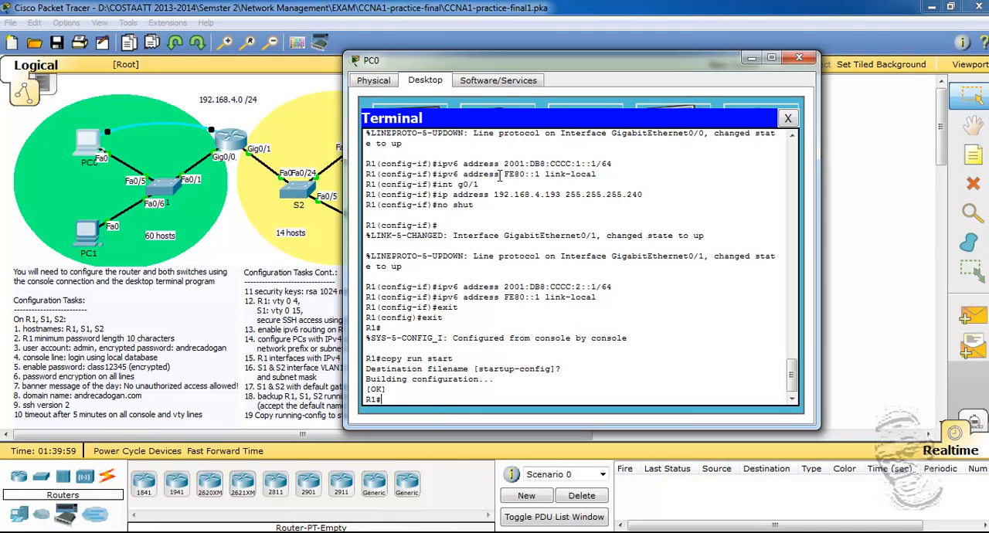
Step: Back up R1's running configuration with copy run tftp to host 192.168.4.194, checking the address in the Notepad summary and accepting the default filename
left_click_drag(496, 69, 523, 59)
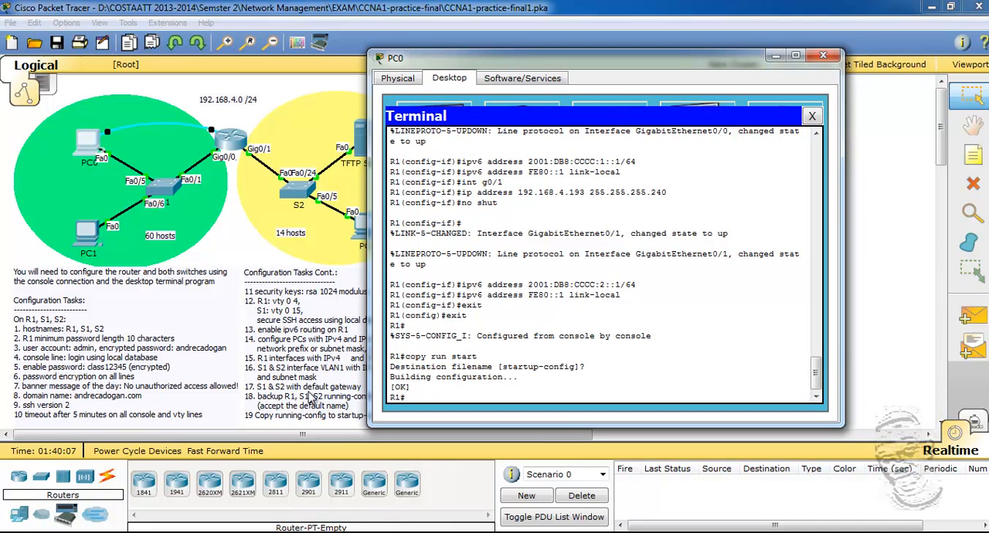
left_click_drag(537, 62, 653, 59)
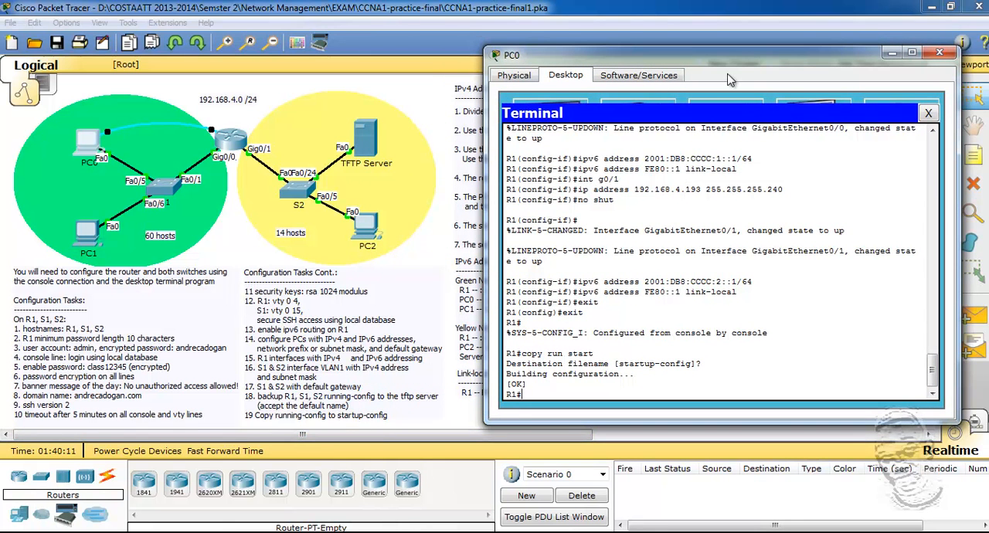
left_click_drag(683, 57, 511, 56)
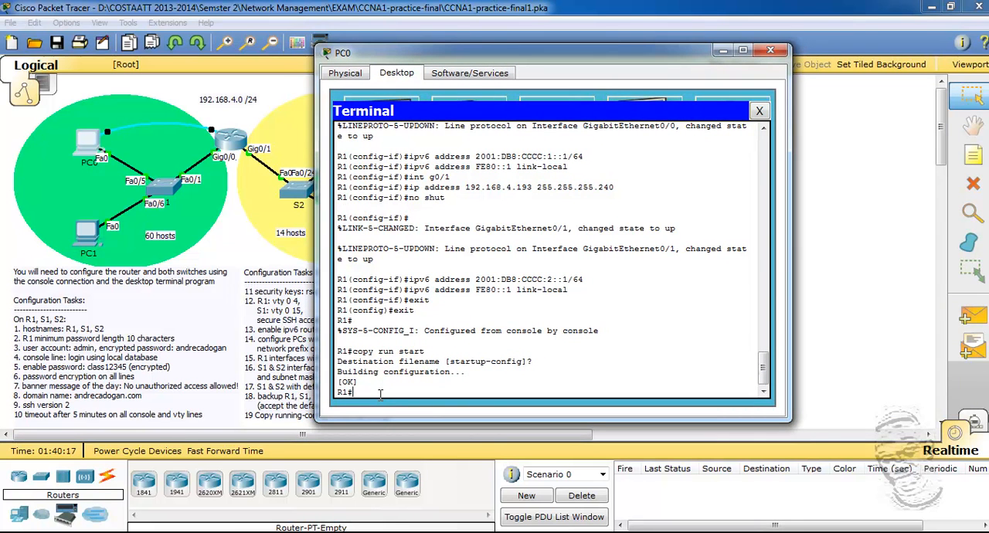
type("copy run tftp")
key("Return")
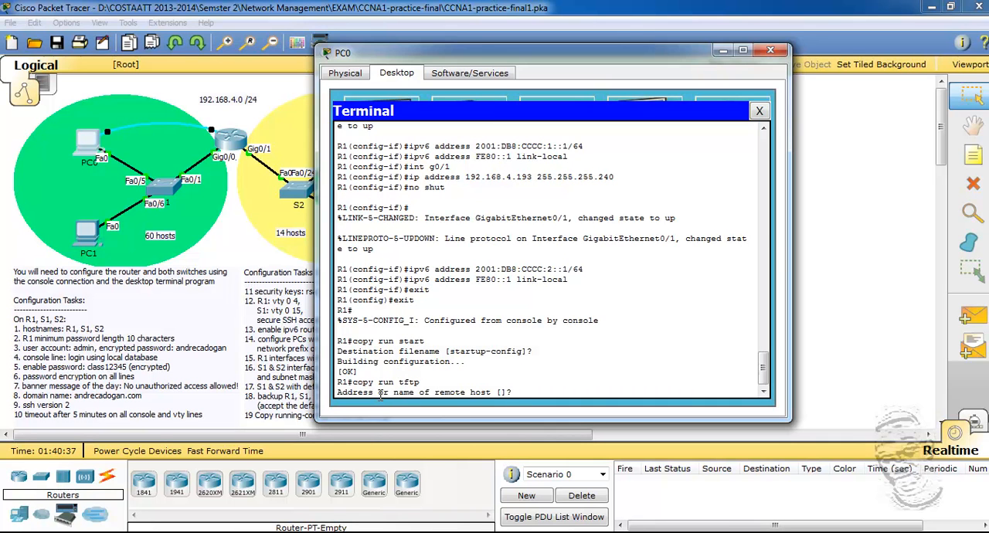
type("192.168.4.")
key("alt+Tab")
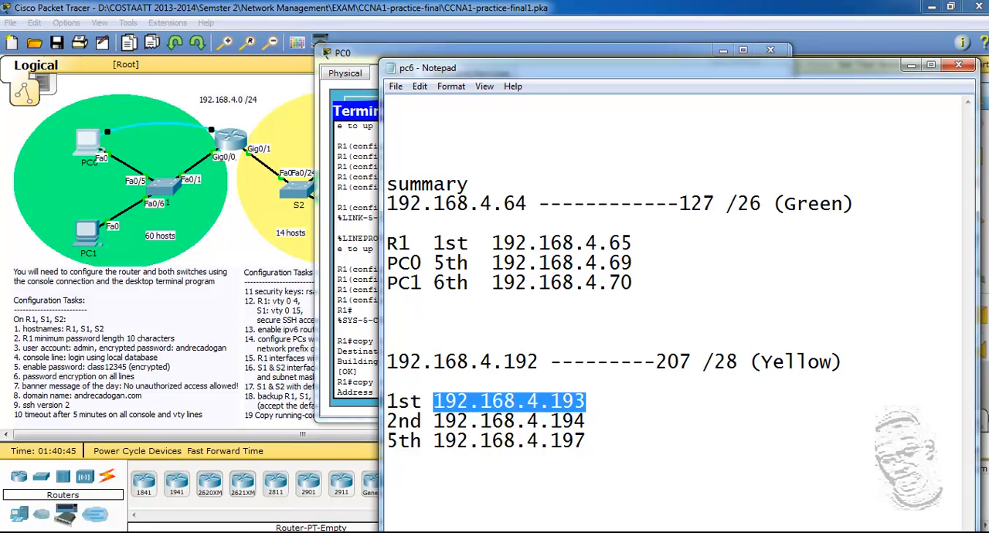
key("alt+Tab")
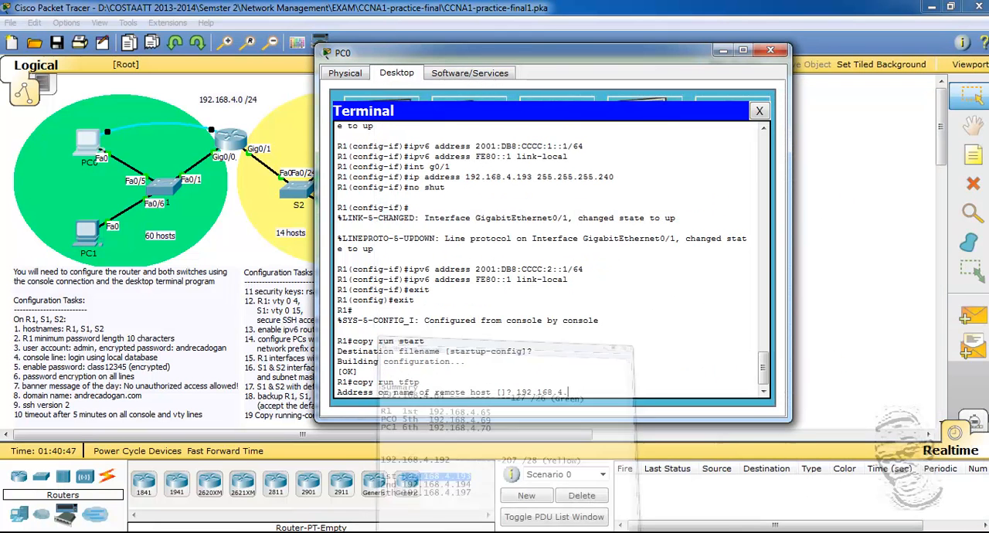
type(".194")
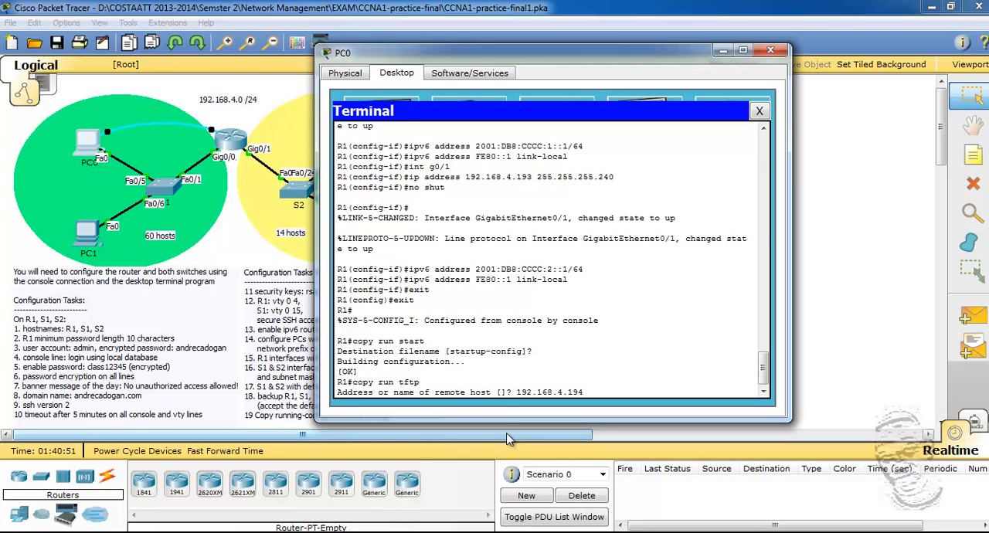
key("Return")
key("Return")
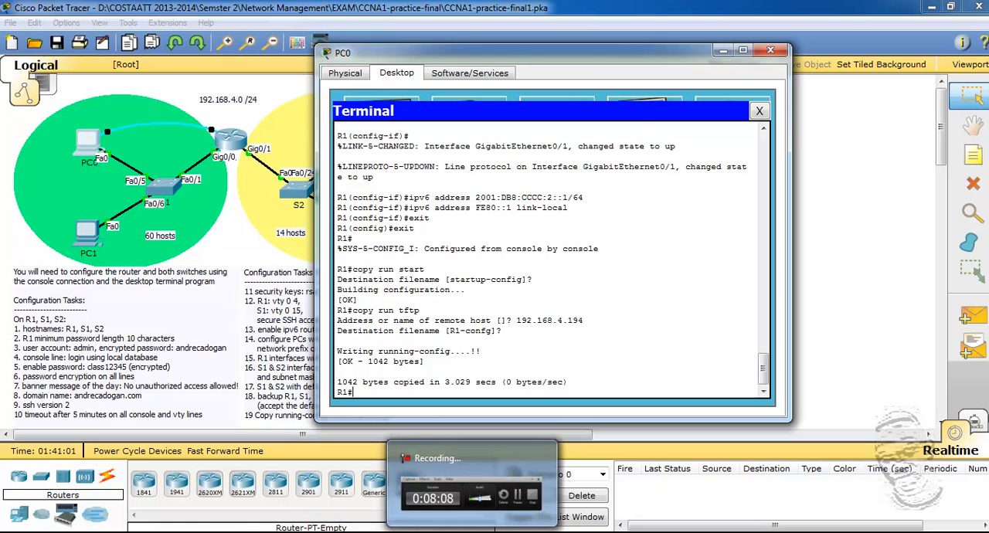
left_click(481, 525)
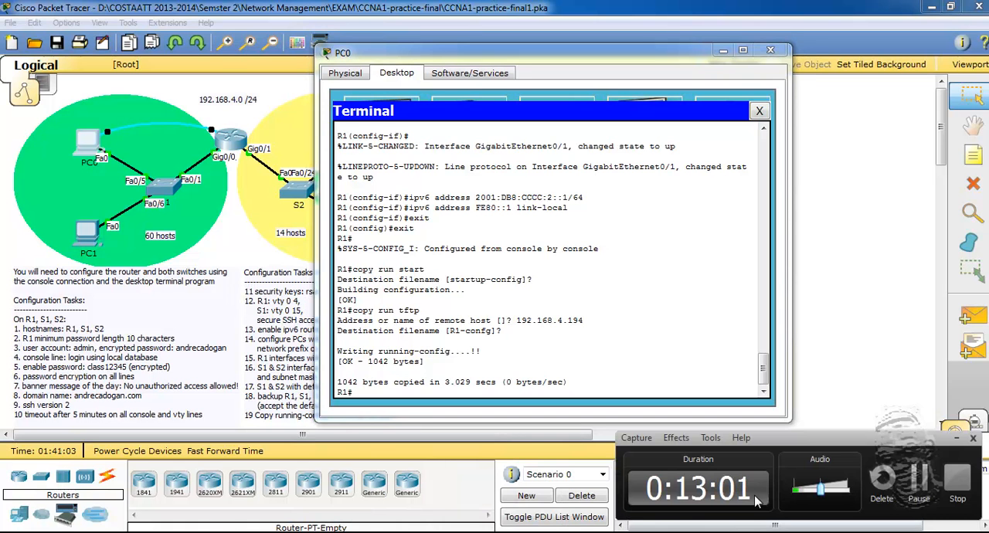